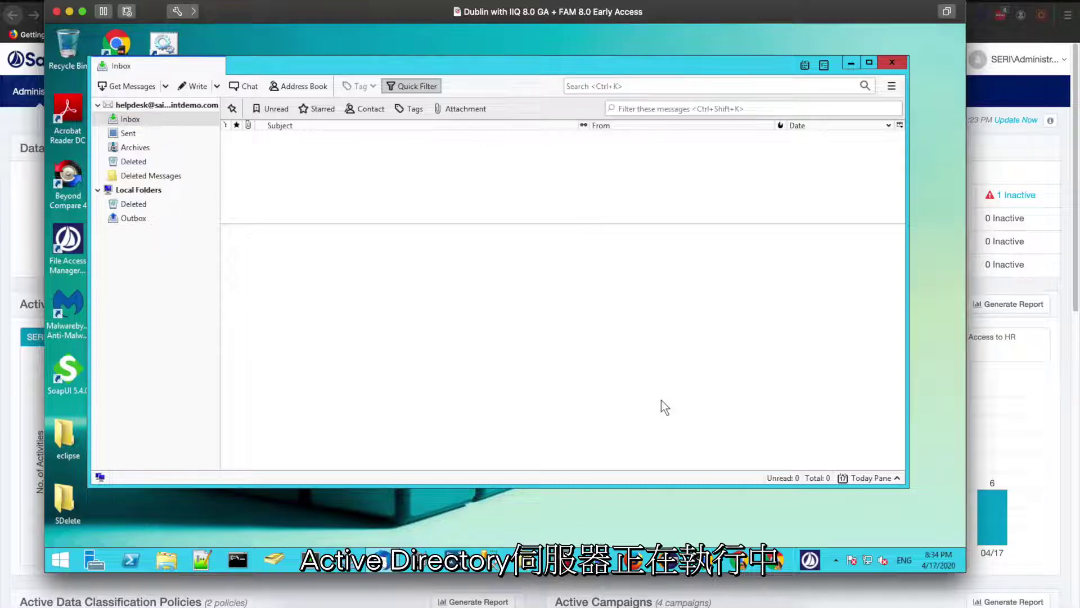
Add the requested user account to the Admins group's members and save the change.
click(274, 559)
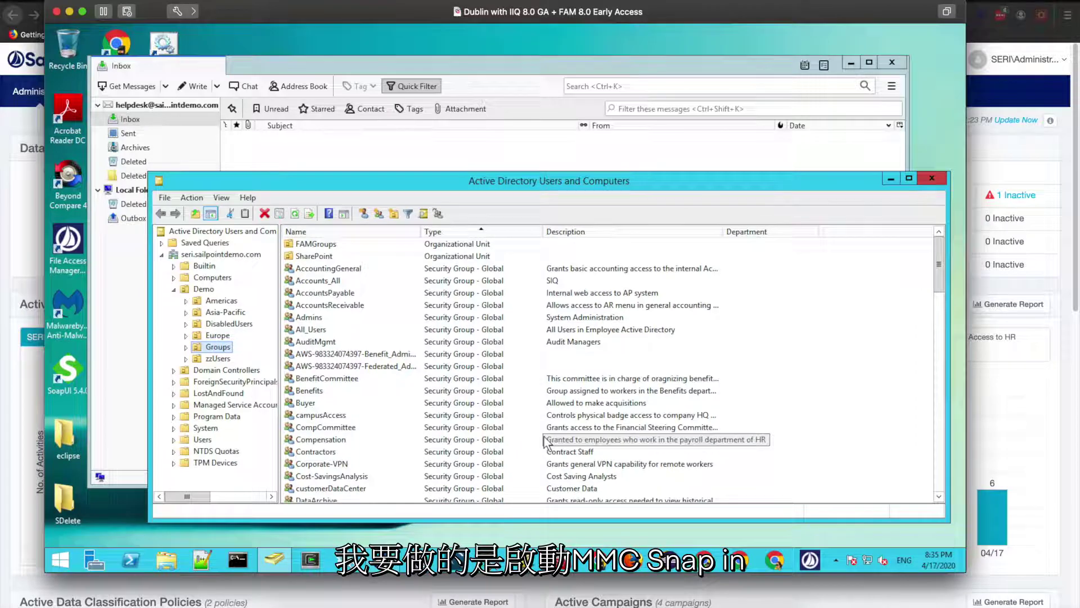
click(307, 316)
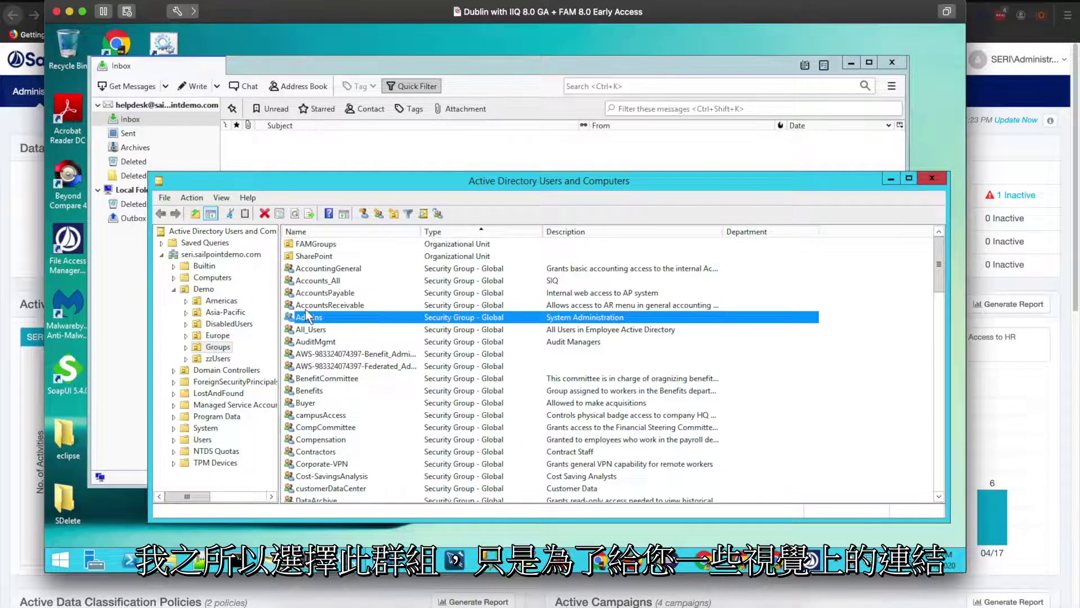
double_click(307, 316)
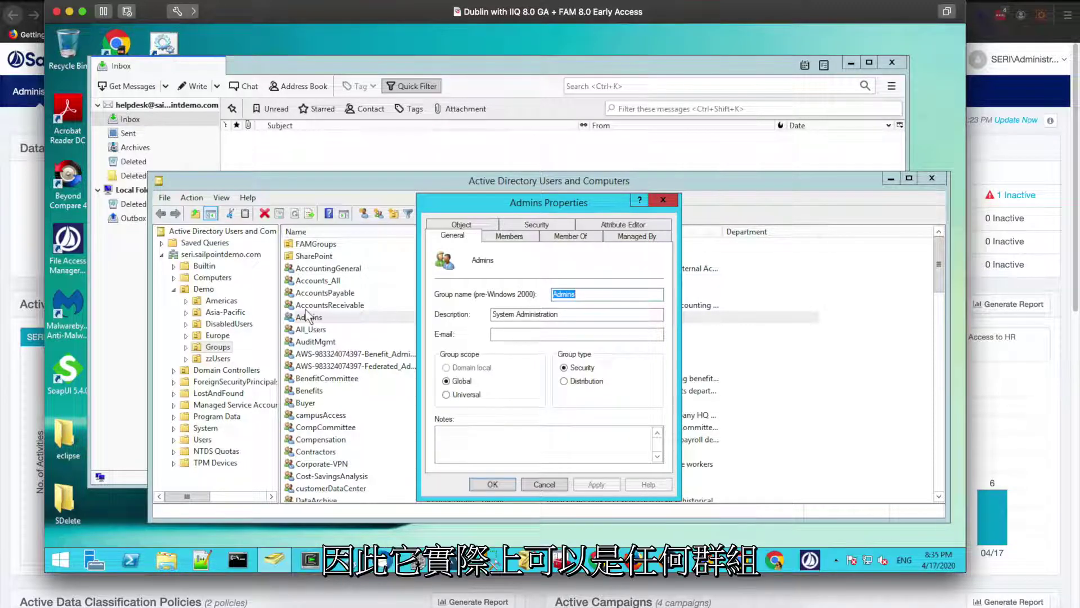
click(511, 236)
click(457, 447)
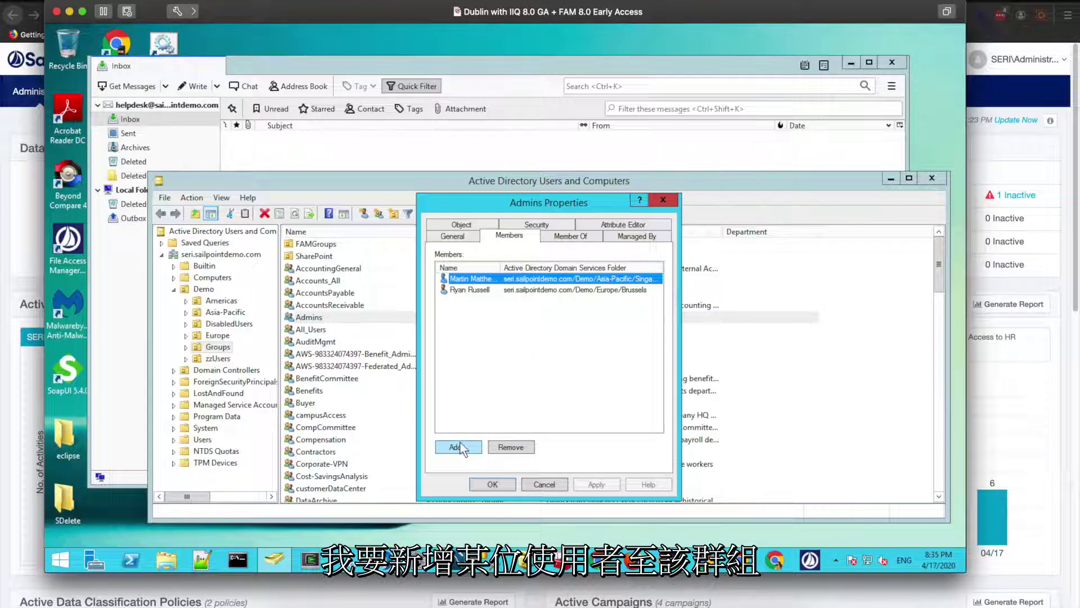
text(aman)
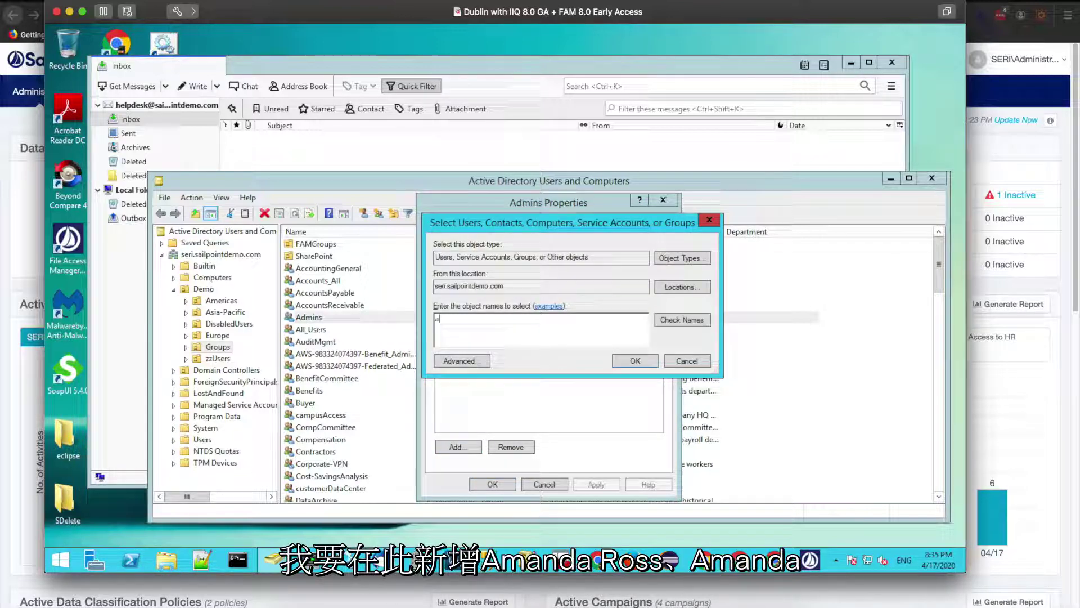
click(682, 319)
click(642, 361)
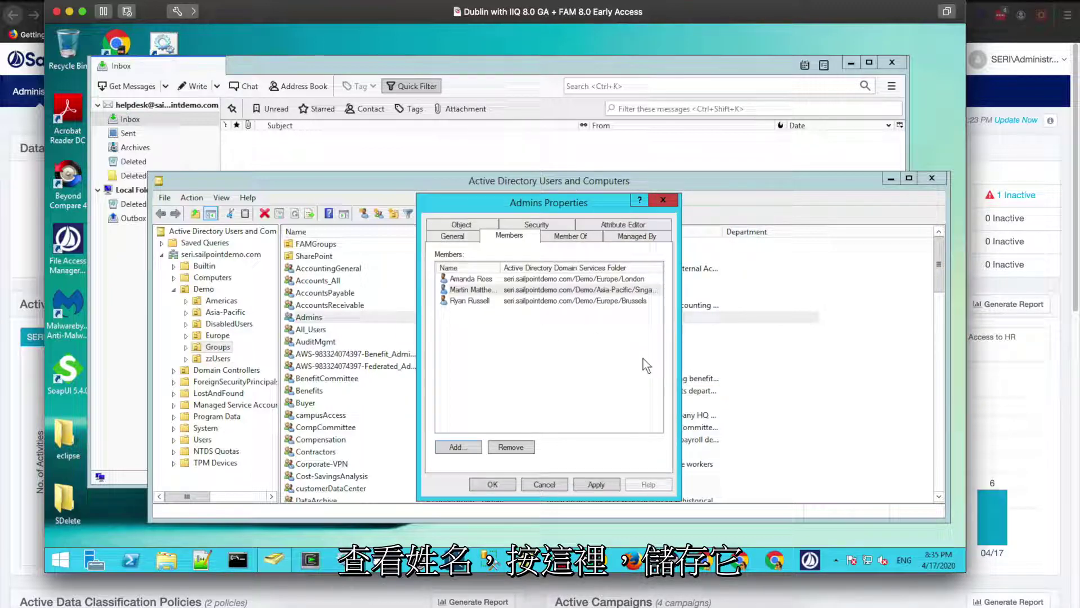
click(597, 485)
click(504, 485)
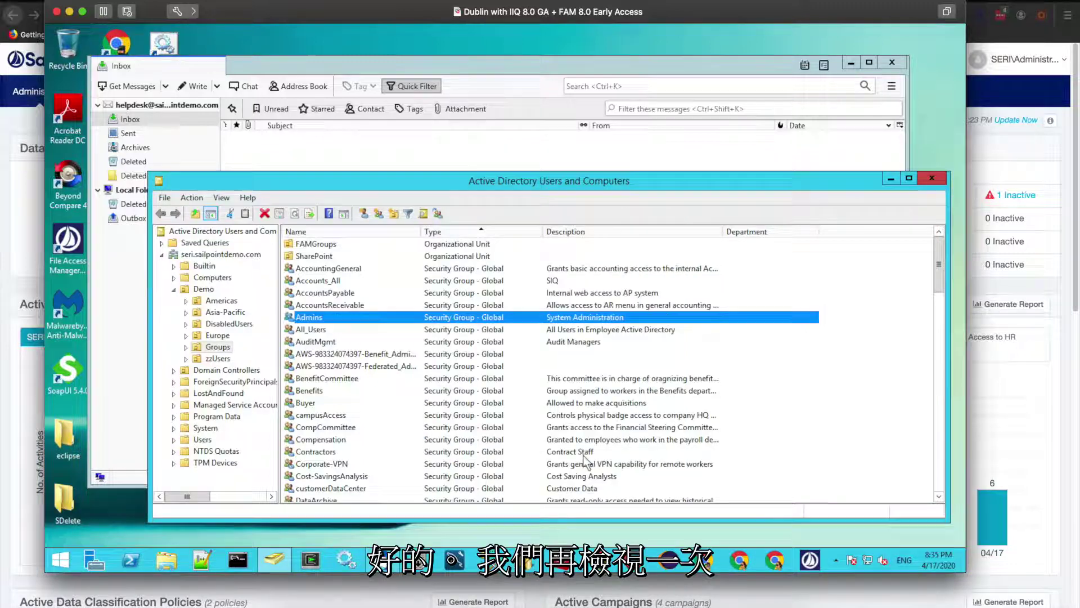
Reopen Admins properties to confirm the user is among its three members, then cancel.
double_click(365, 317)
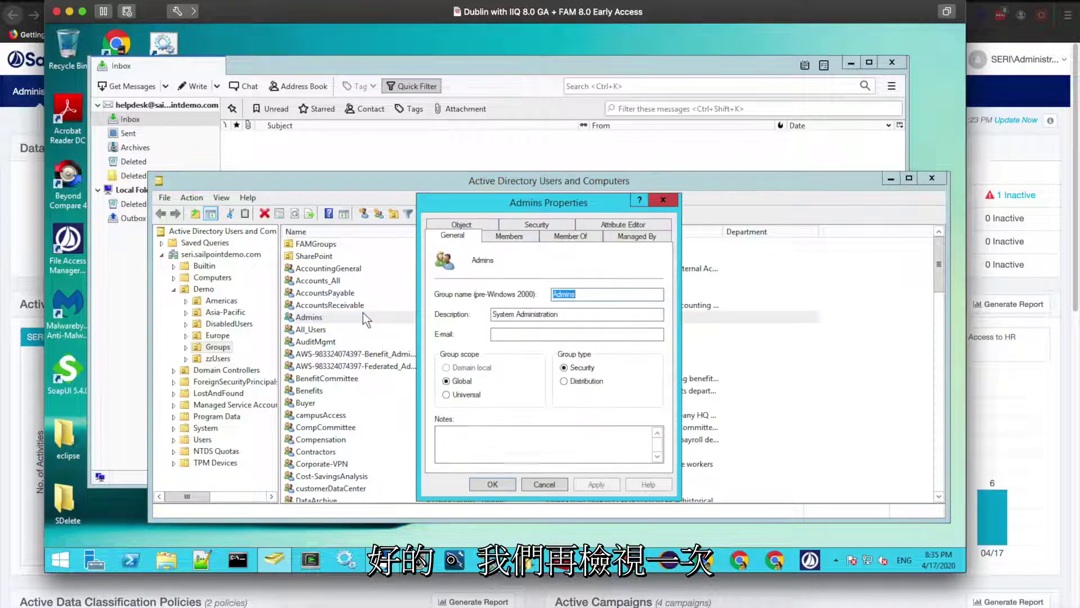
click(509, 237)
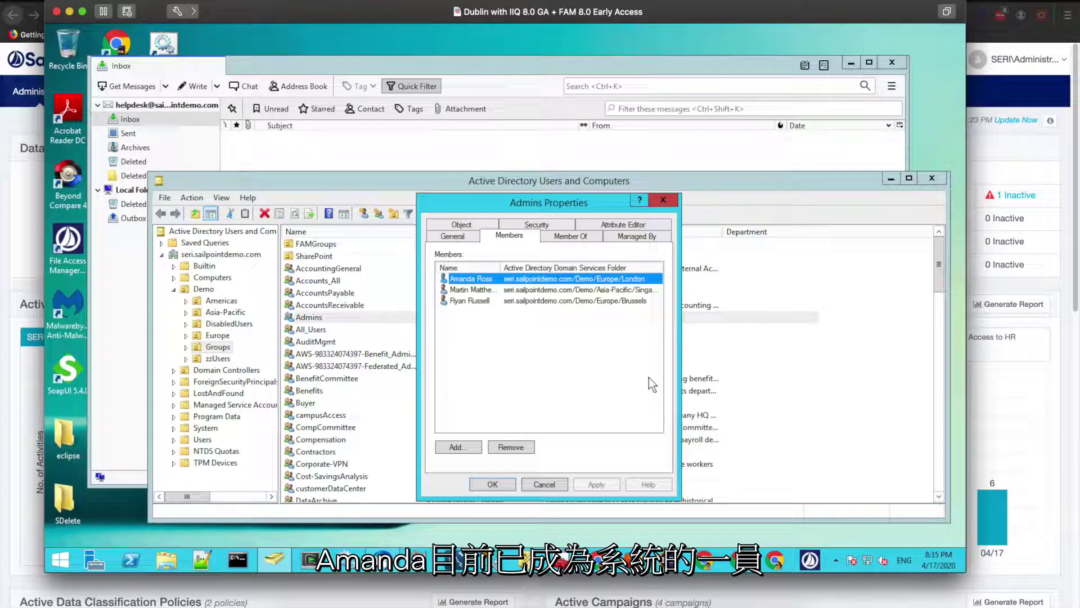
click(541, 485)
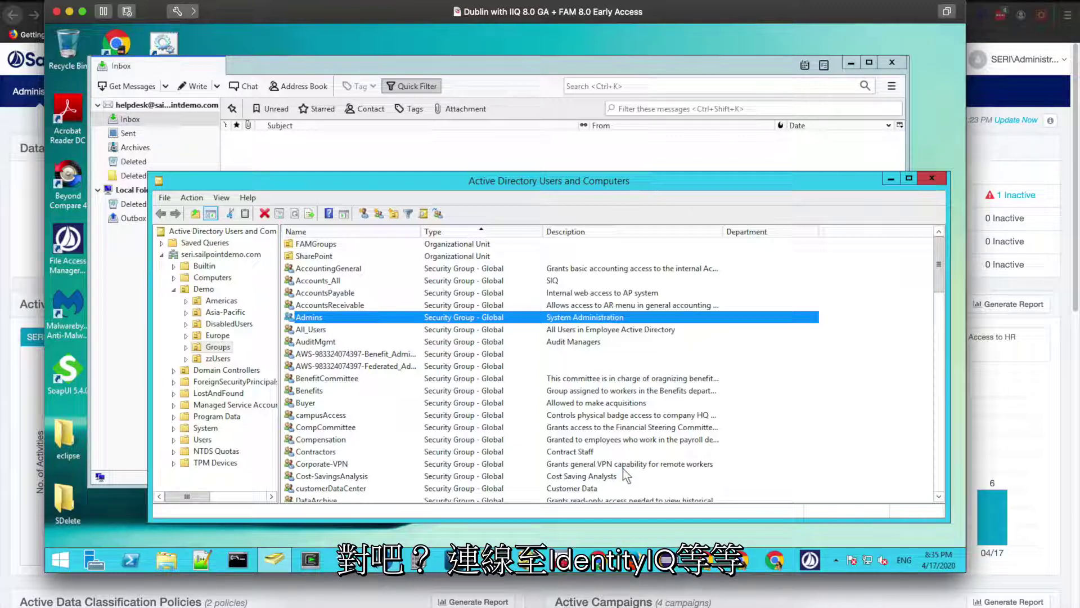
Reload the FAM dashboard and drill into the 04/17 bar's seven Admins Modify alerts in Forensics.
click(1041, 458)
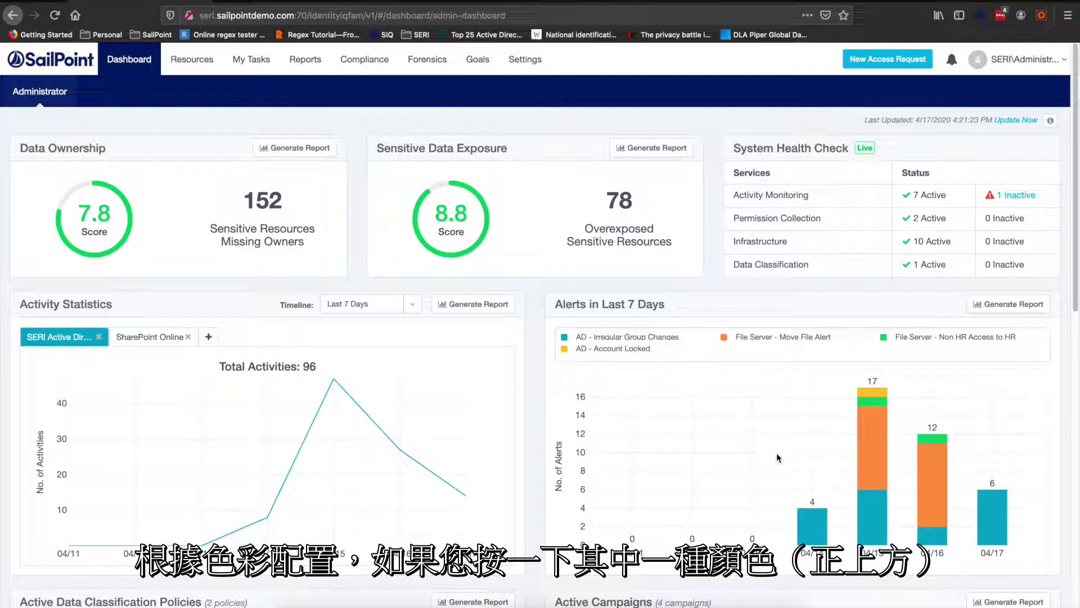
mouse_move(893, 433)
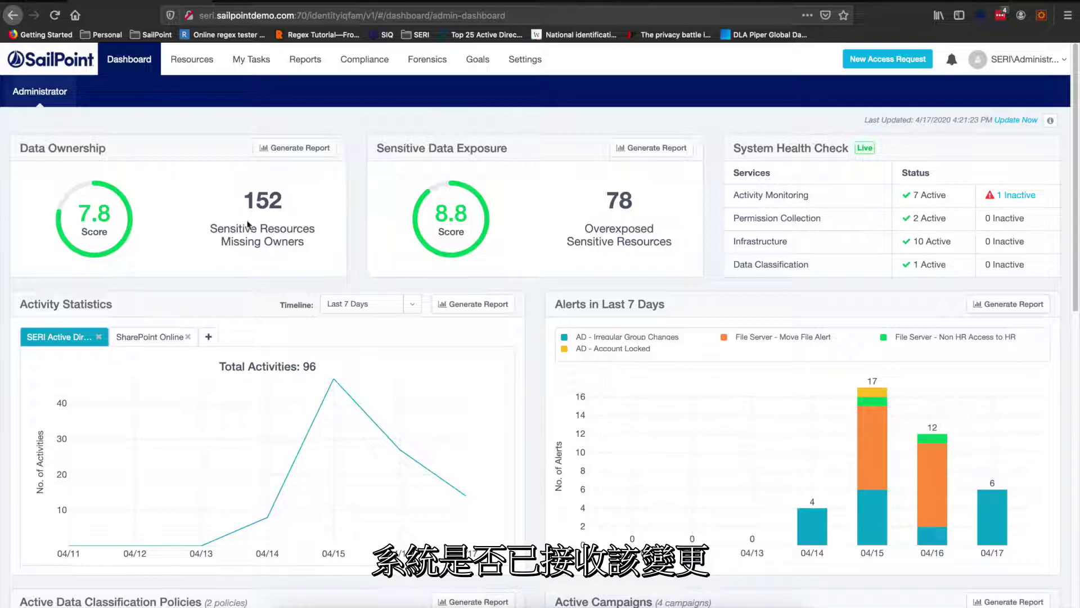
click(54, 16)
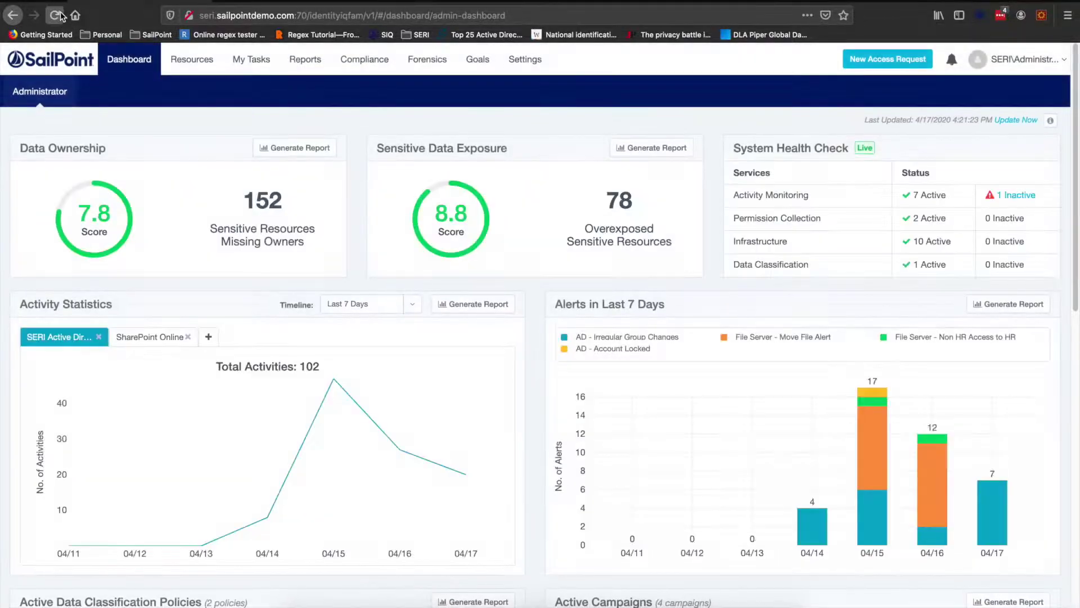
mouse_move(876, 540)
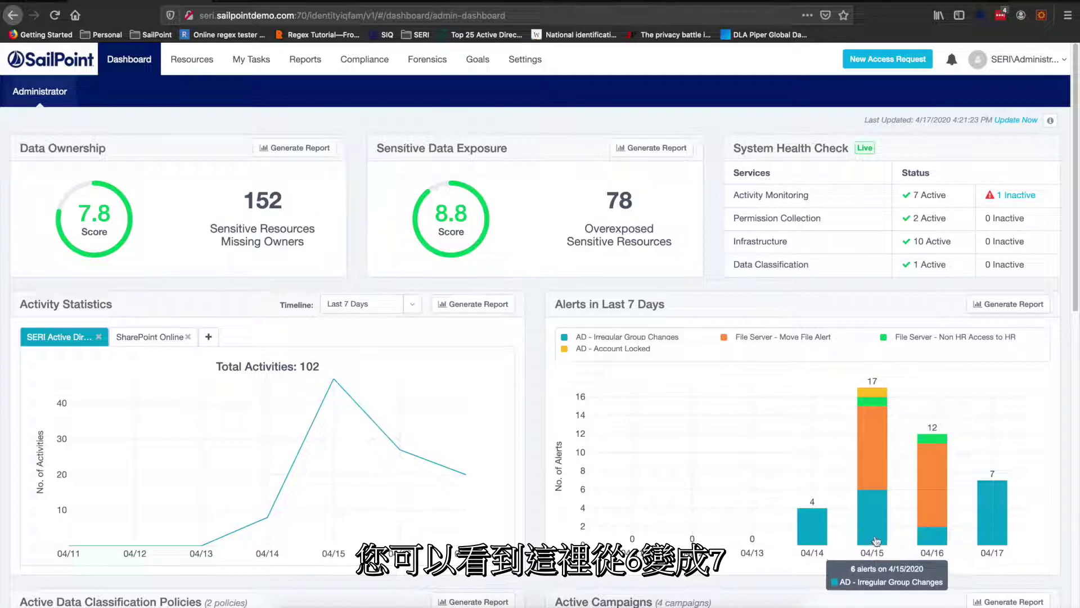
mouse_move(980, 508)
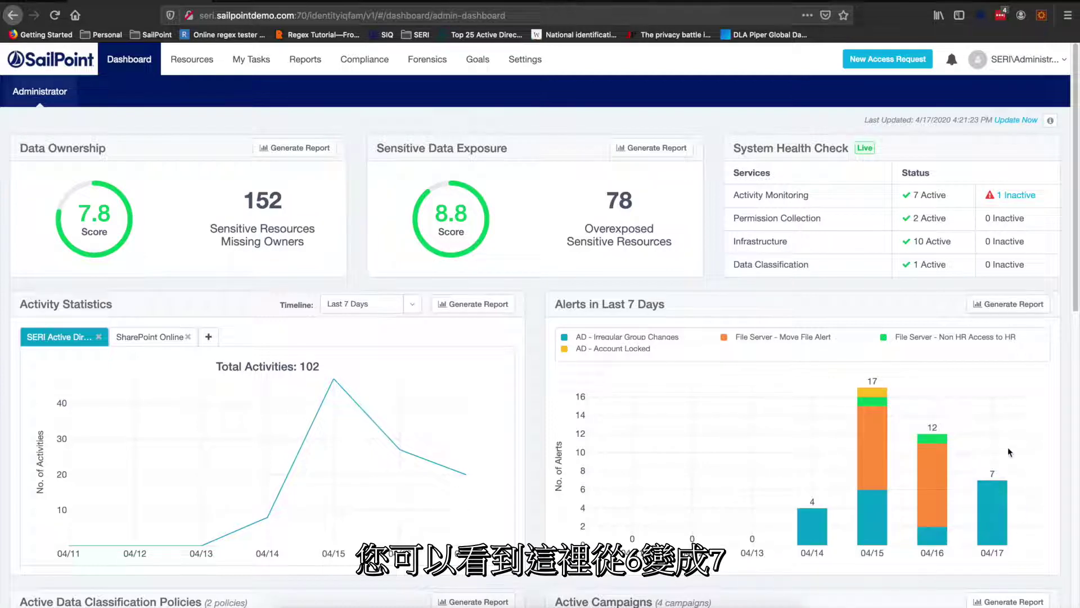
click(1001, 518)
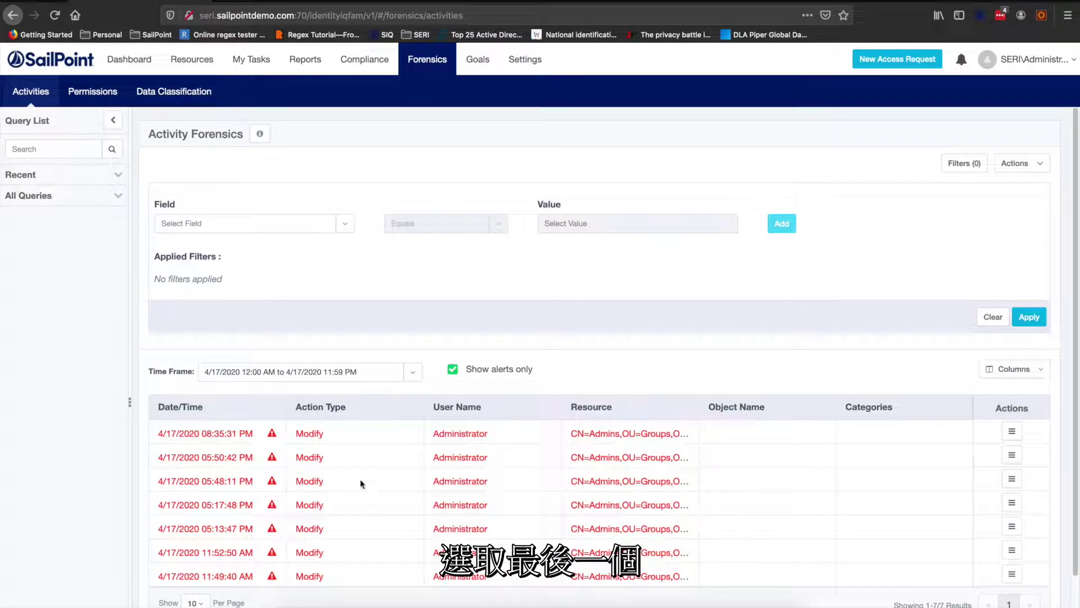
Show details of the 08:35:31 PM Admins alert flagged by AD - Irregular Group Changes, then return to the inbox.
click(1012, 431)
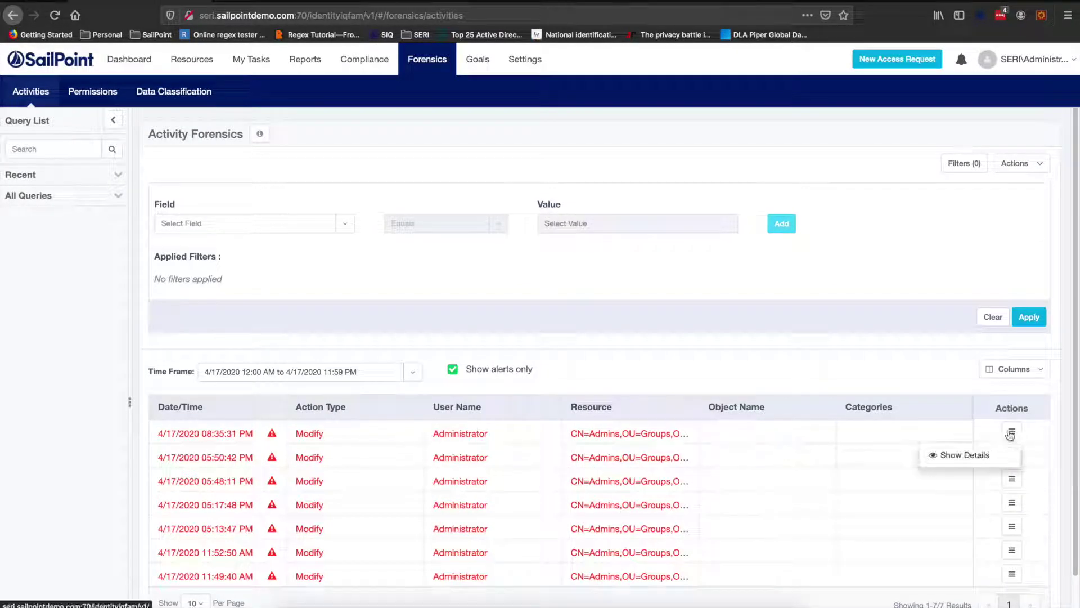
click(985, 452)
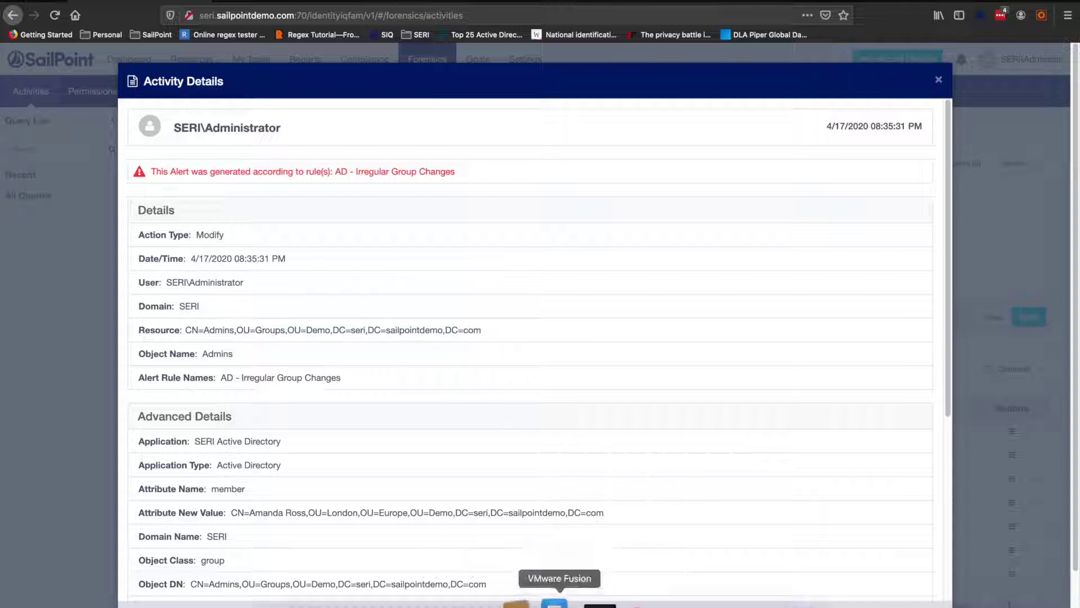
click(555, 602)
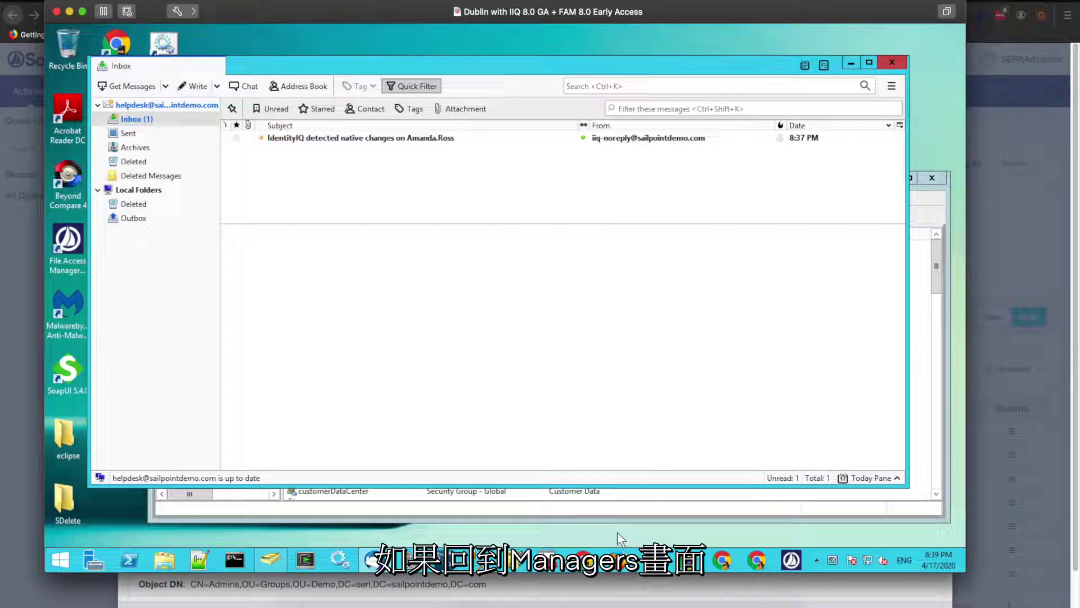
Switch to Chrome showing the IdentityIQ Home dashboard.
click(612, 603)
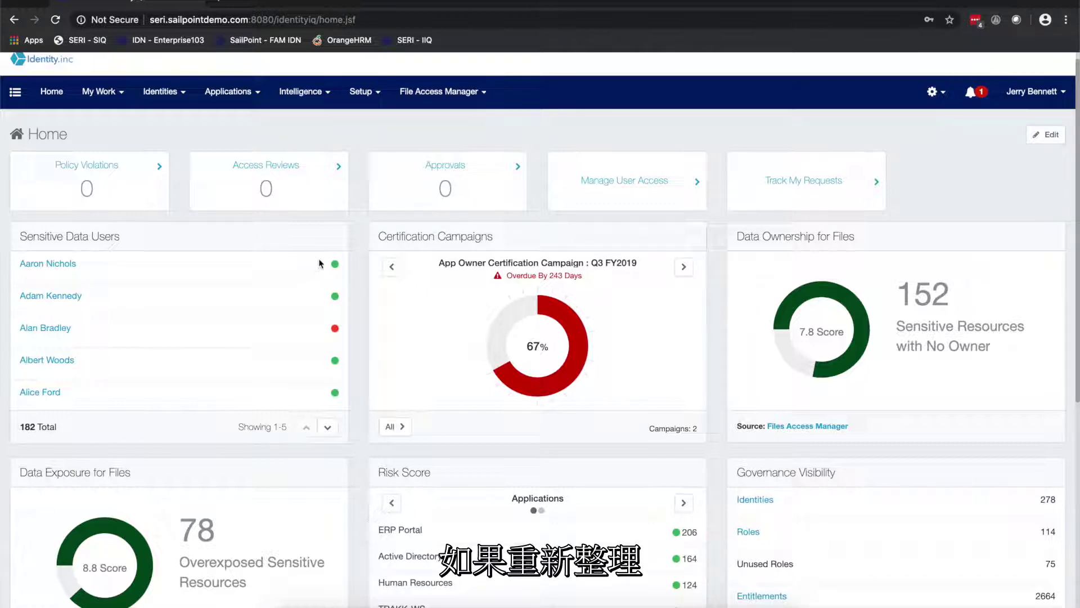
Reload IdentityIQ Home and open the single pending Approvals item for the Admins addition.
click(57, 21)
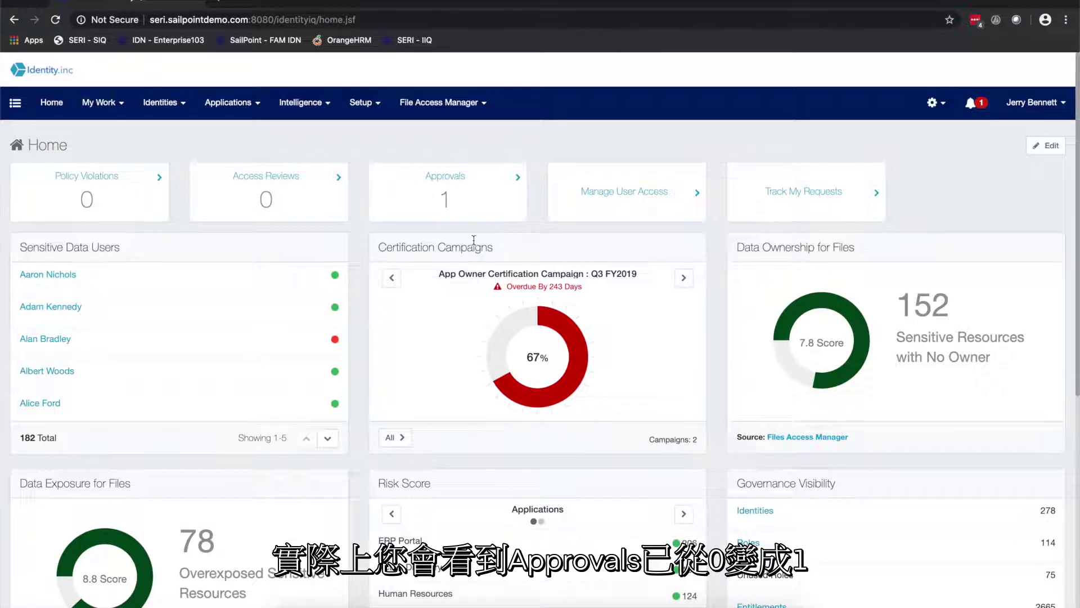
click(459, 205)
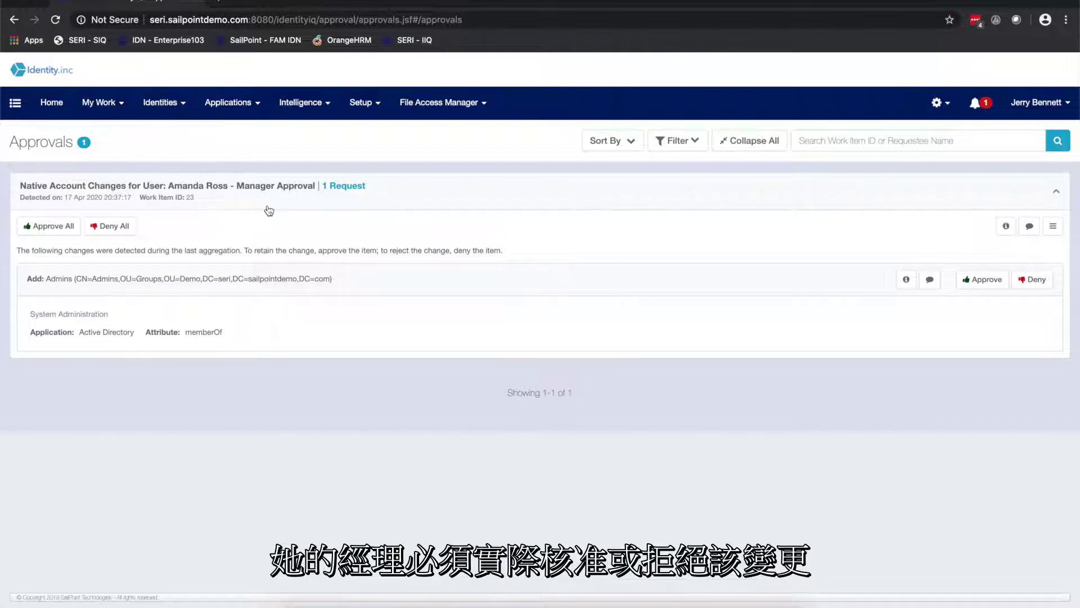
Deny all changes in the Admins approval, complete it, and return to the helpdesk inbox.
click(122, 230)
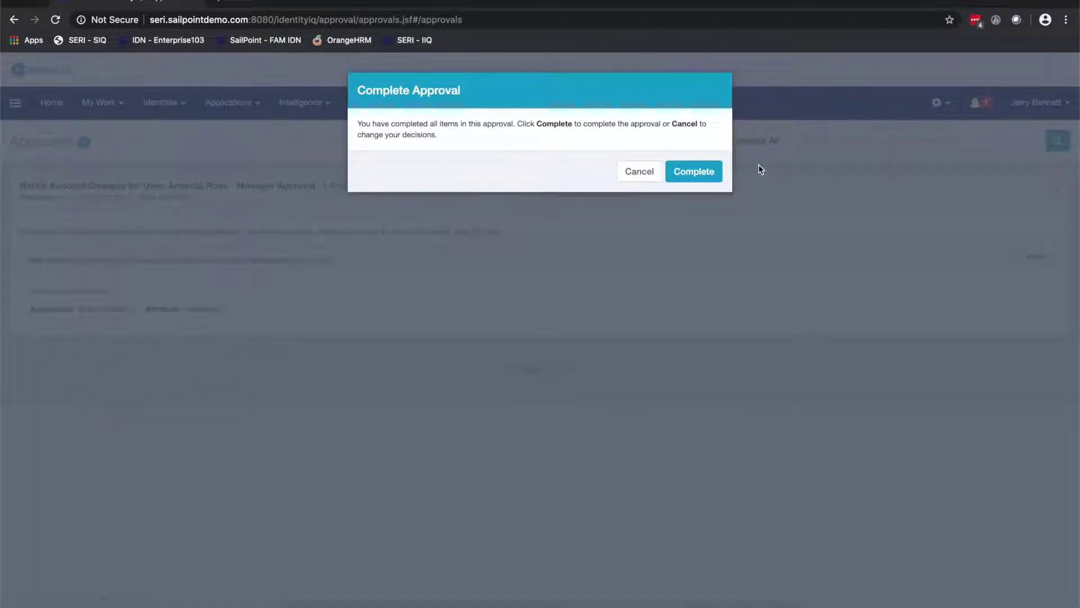
click(702, 172)
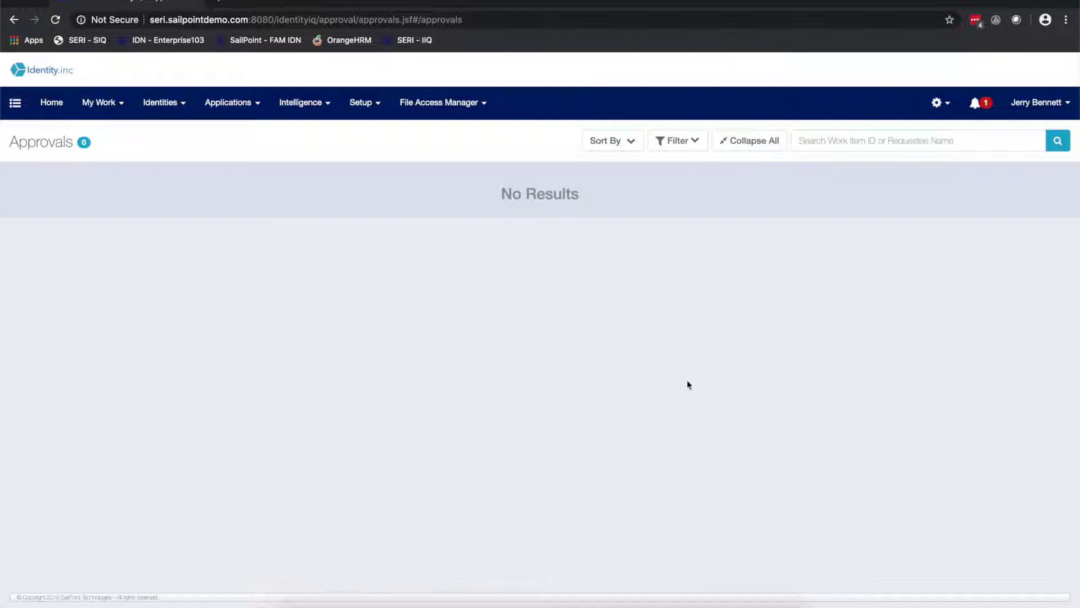
click(554, 603)
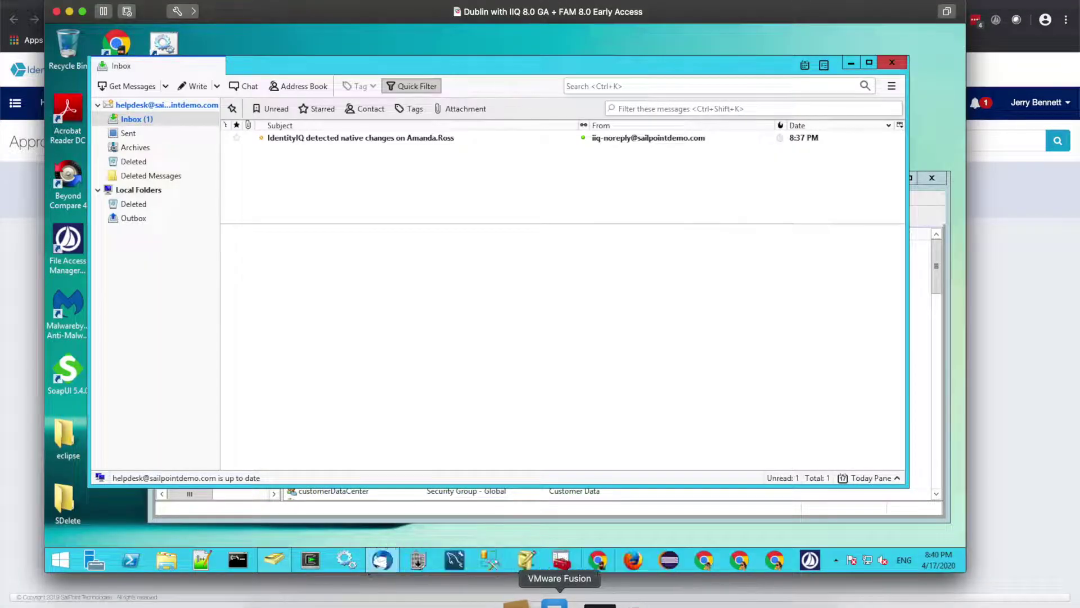
Fetch the two new IdentityIQ 'changes processed' notices, then bring Active Directory Users and Computers forward.
click(130, 86)
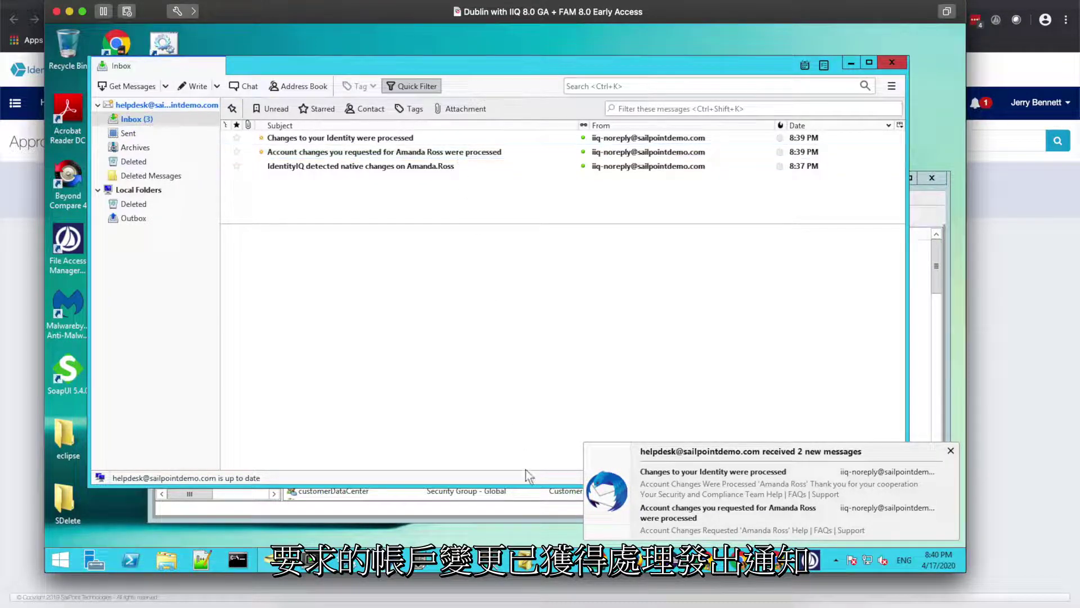
mouse_move(281, 565)
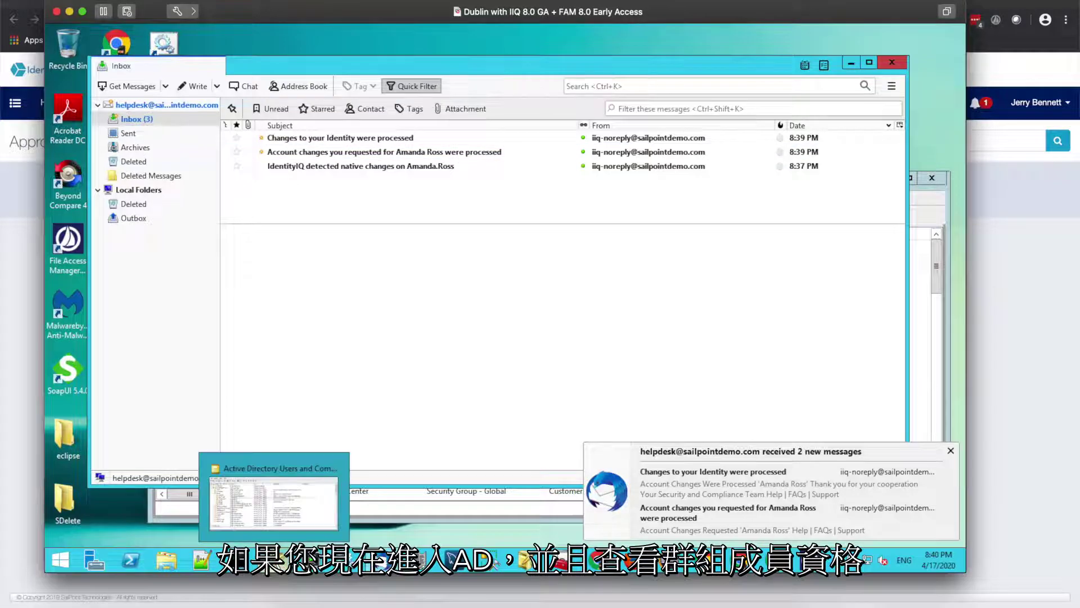
click(281, 565)
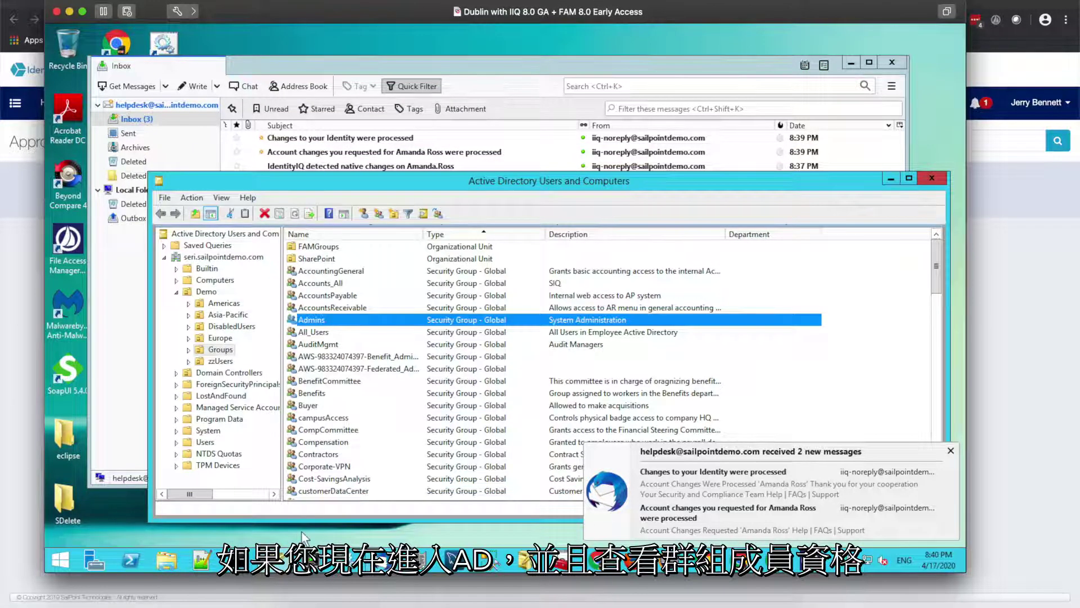
Dismiss the mail notification and view the Admins Members tab, now showing only two members.
click(949, 451)
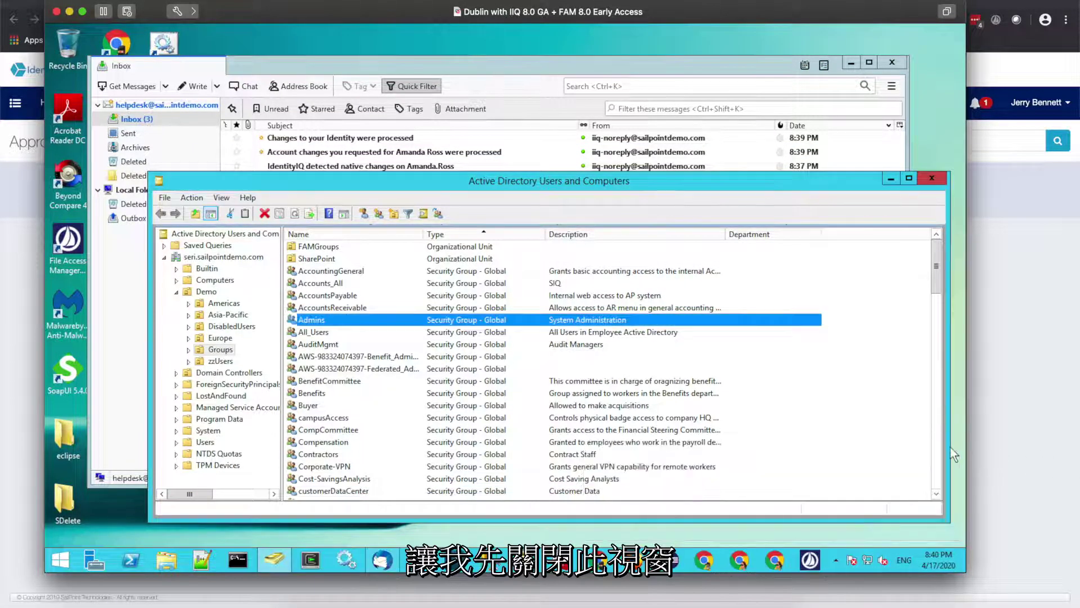
double_click(330, 319)
click(509, 236)
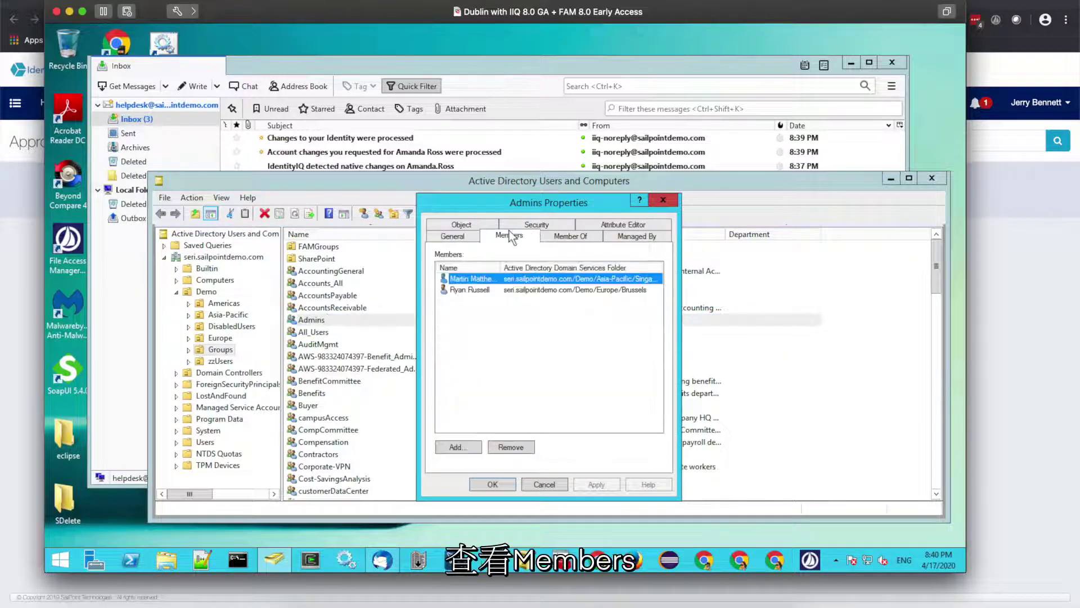